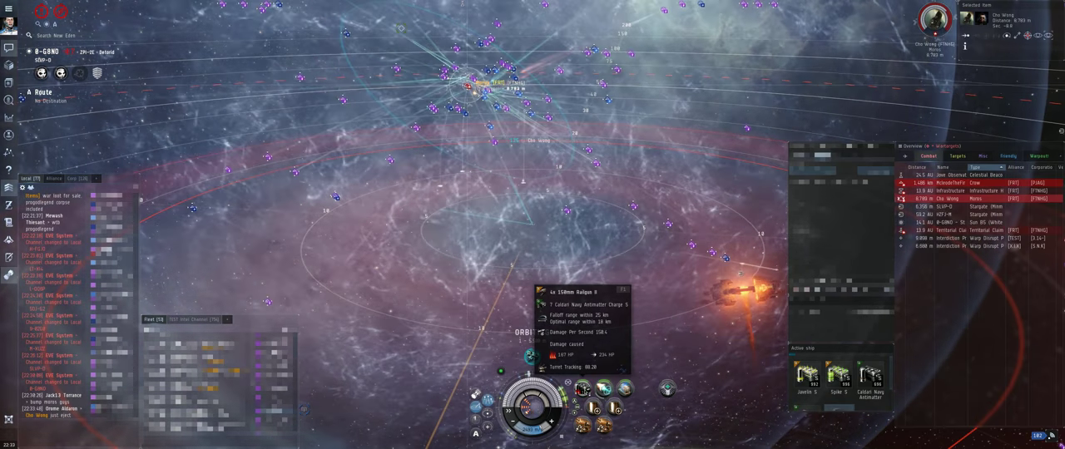
Load Caldari Navy Thorium Charge S into the railguns and review its attributes and damage stats.
right_click(582, 388)
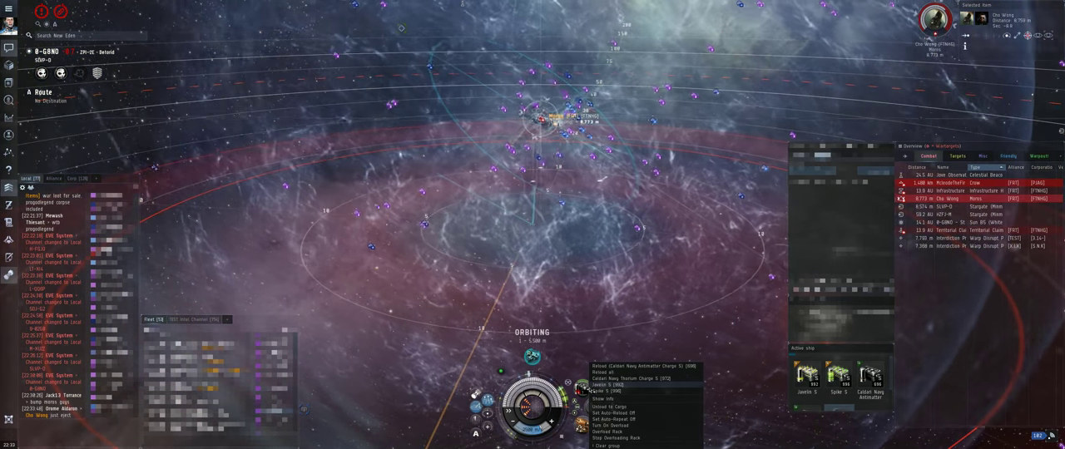
left_click(607, 384)
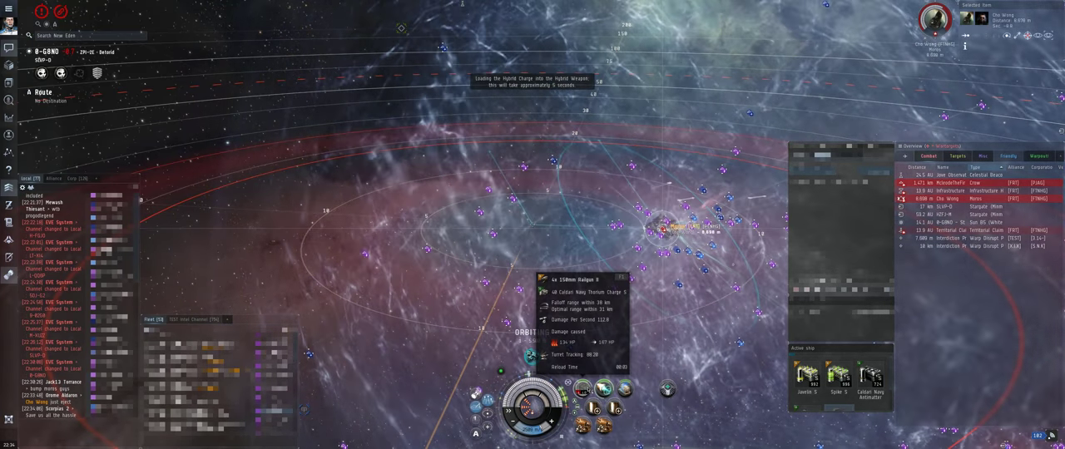
scroll(811, 378, "down", 1)
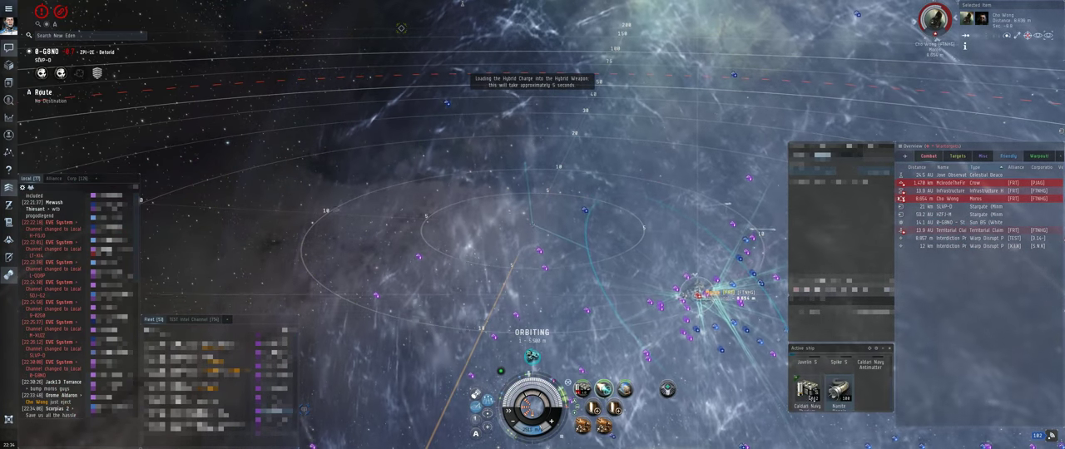
right_click(819, 372)
left_click(825, 371)
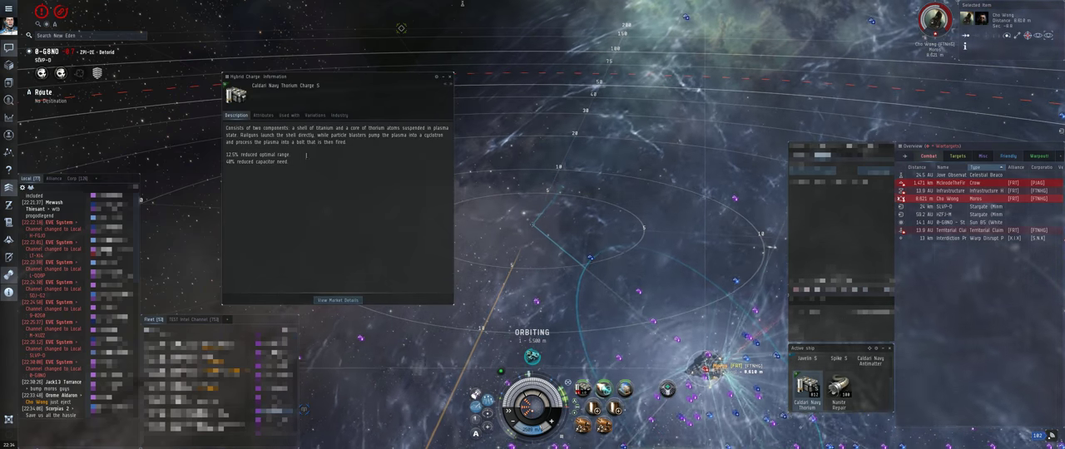
left_click(263, 116)
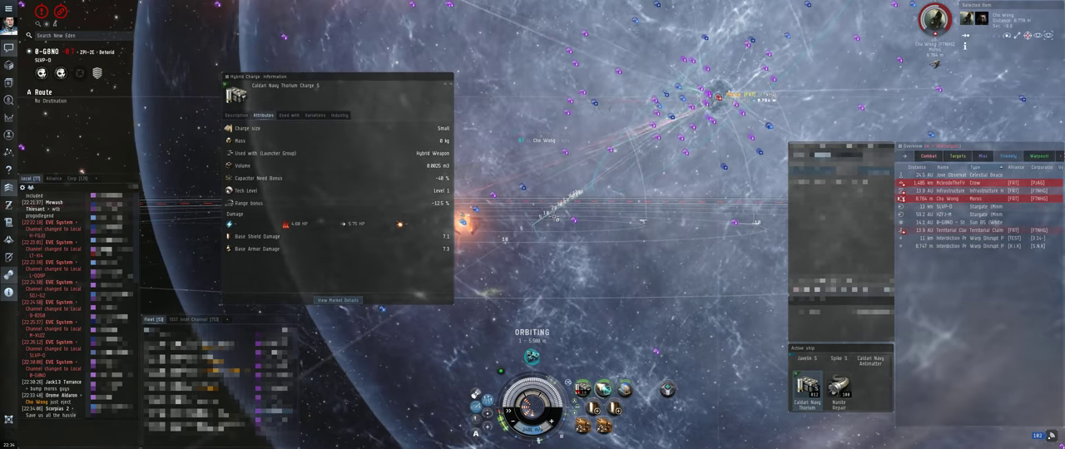
scroll(836, 374, "up", 2)
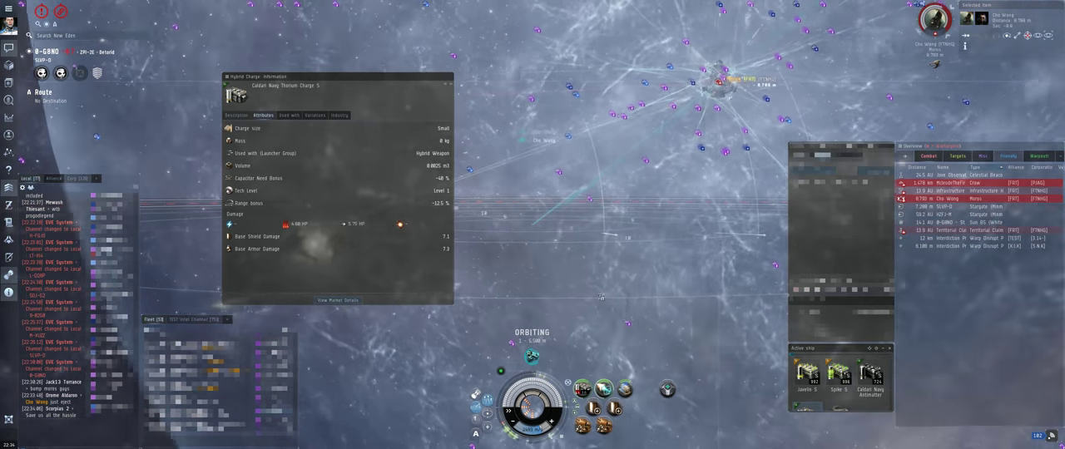
left_click_drag(601, 297, 621, 301)
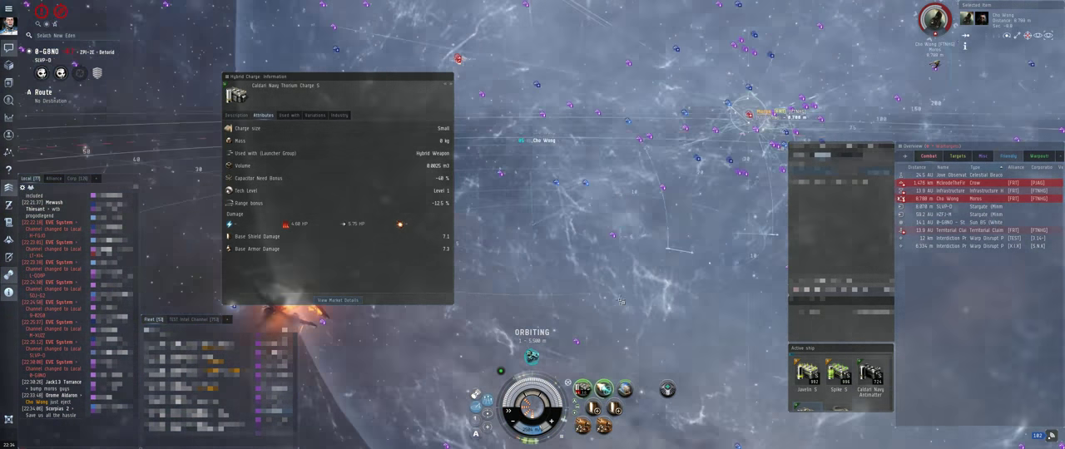
left_click(449, 77)
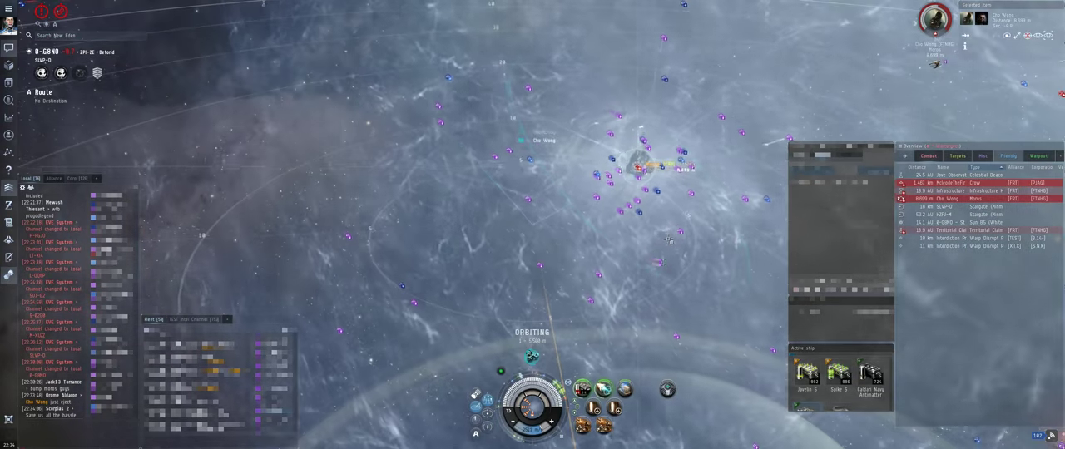
scroll(657, 208, "up", 5)
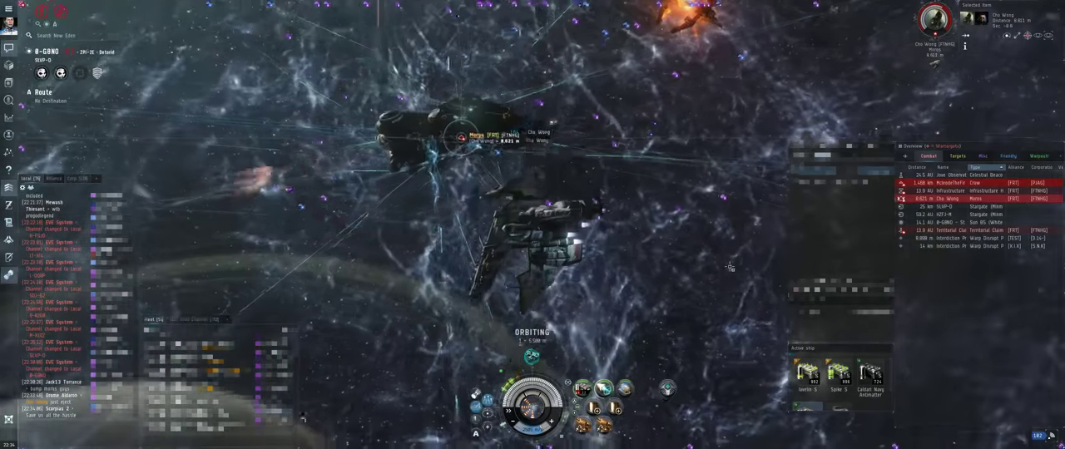
scroll(731, 264, "down", 5)
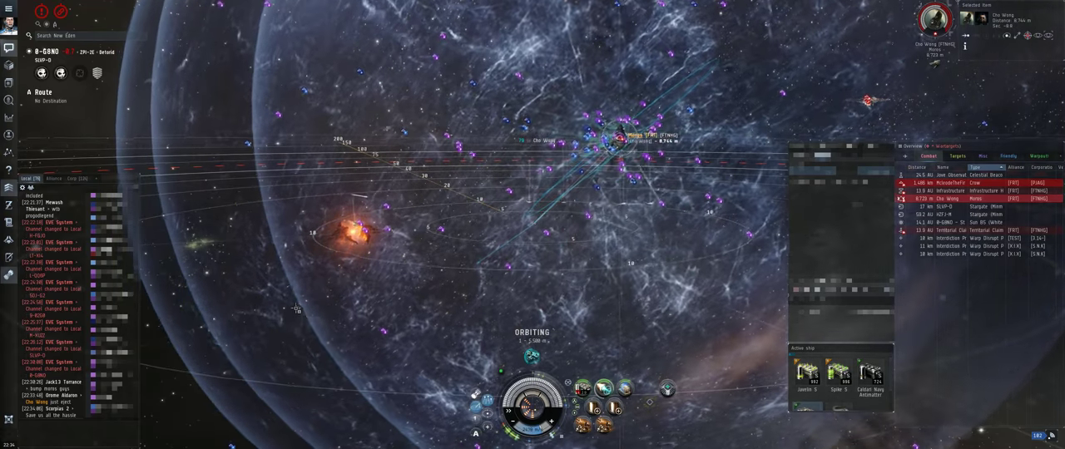
mouse_move(325, 287)
left_mouse_down()
mouse_move(396, 255)
mouse_move(436, 275)
mouse_move(445, 253)
mouse_move(505, 310)
left_mouse_up()
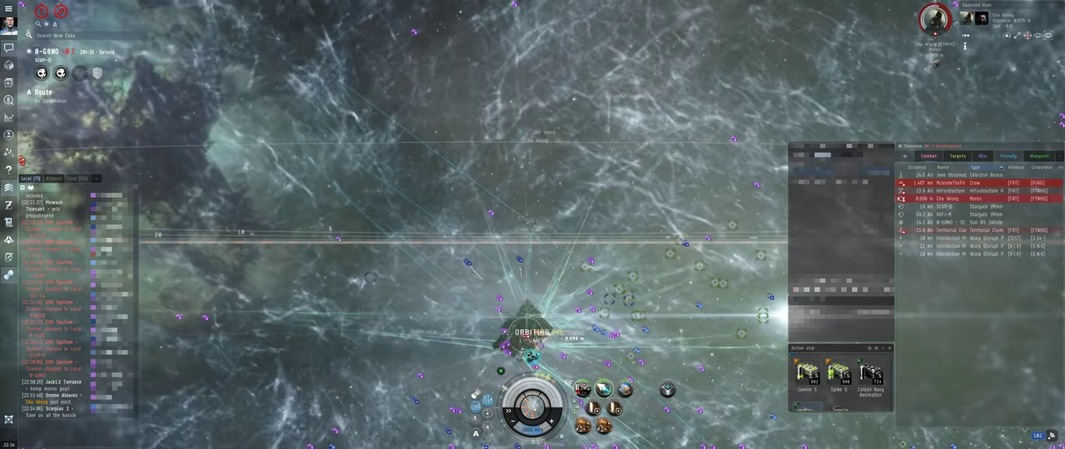
left_click_drag(739, 385, 752, 404)
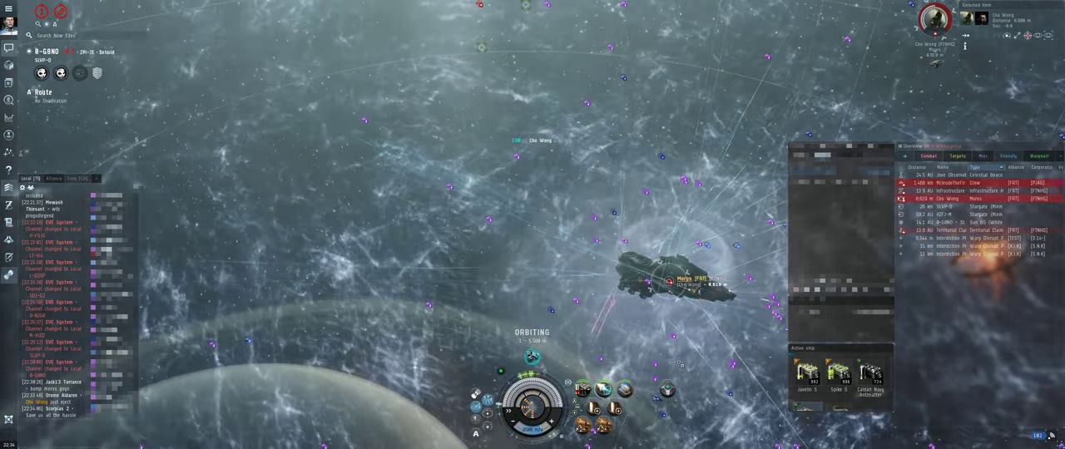
left_click_drag(679, 363, 596, 348)
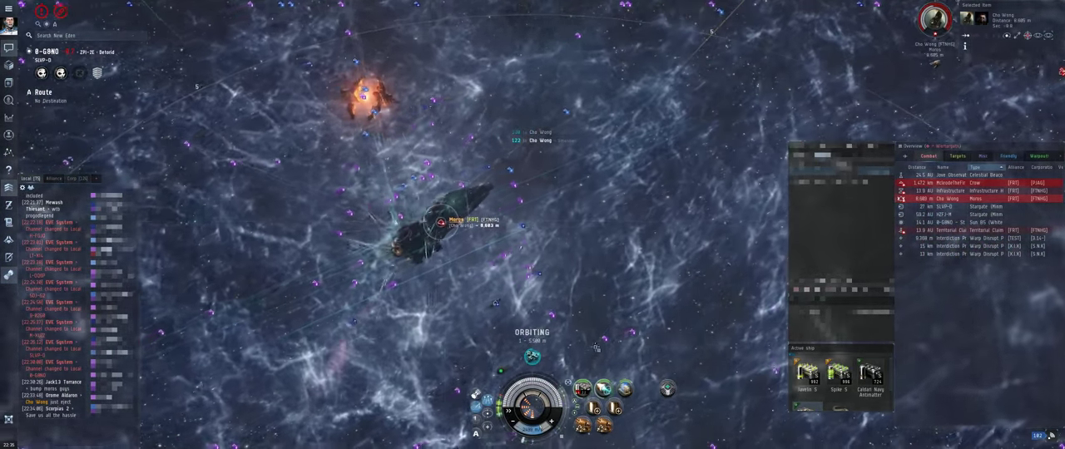
scroll(596, 348, "down", 3)
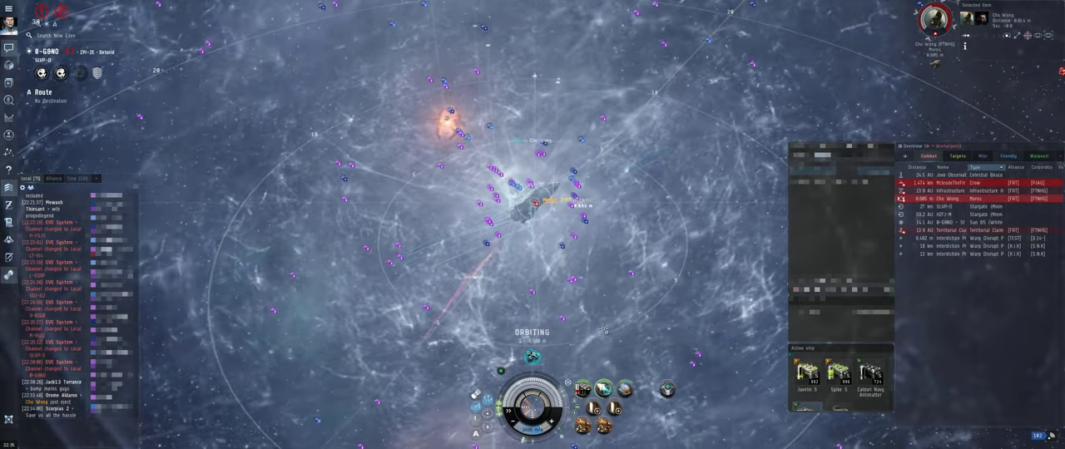
scroll(607, 325, "down", 2)
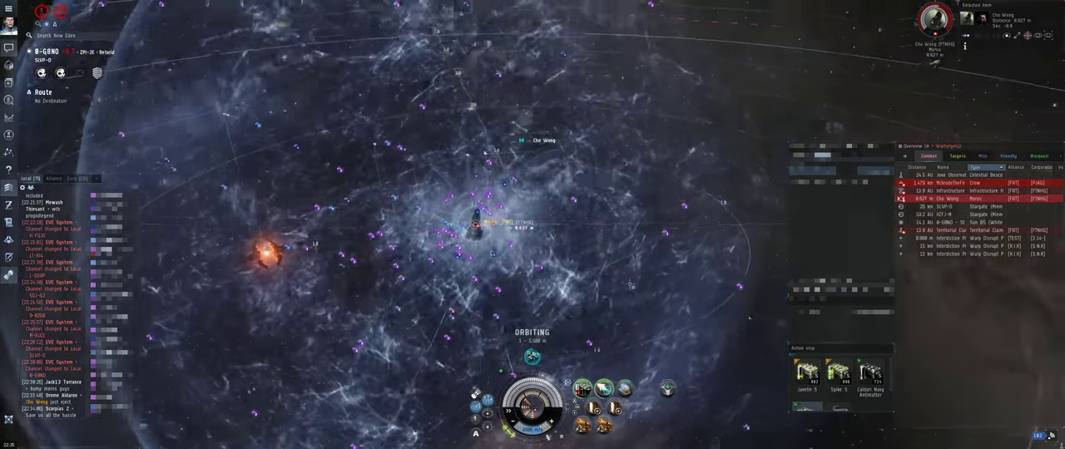
scroll(619, 296, "up", 3)
scroll(611, 283, "up", 3)
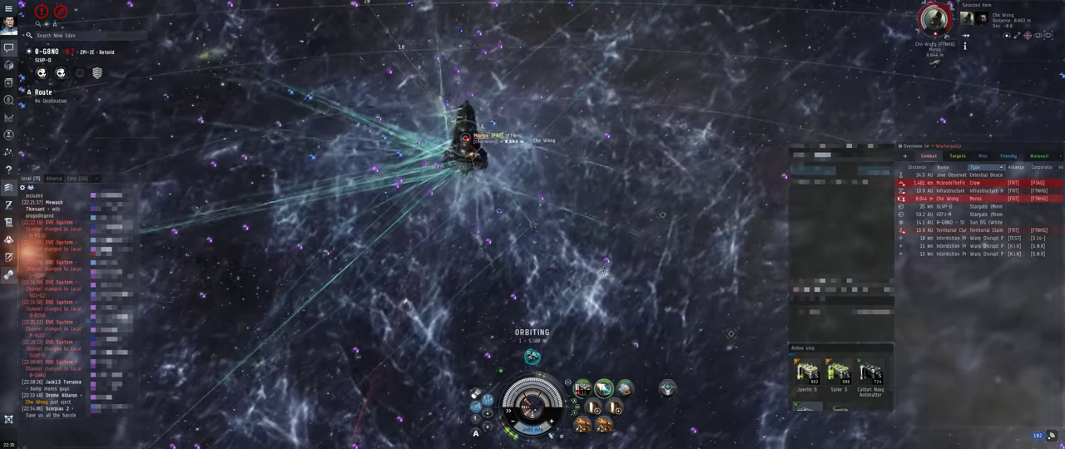
left_click_drag(604, 273, 551, 181)
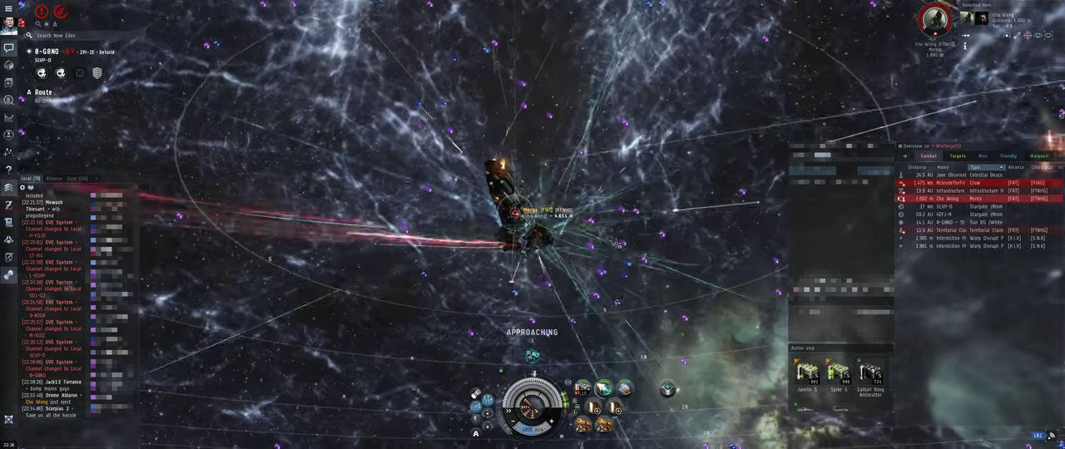
Bring up the action menu on the Moros dreadnought.
left_click(573, 198)
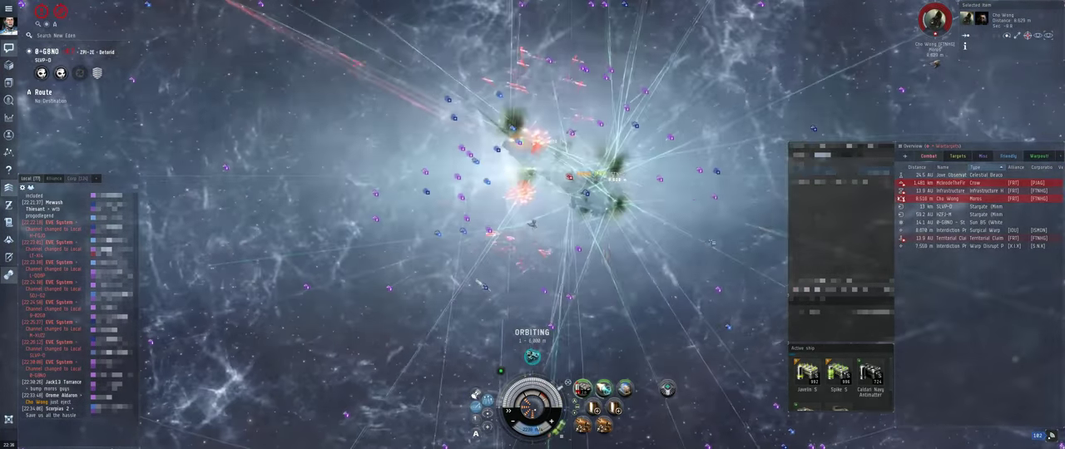
scroll(712, 242, "down", 10)
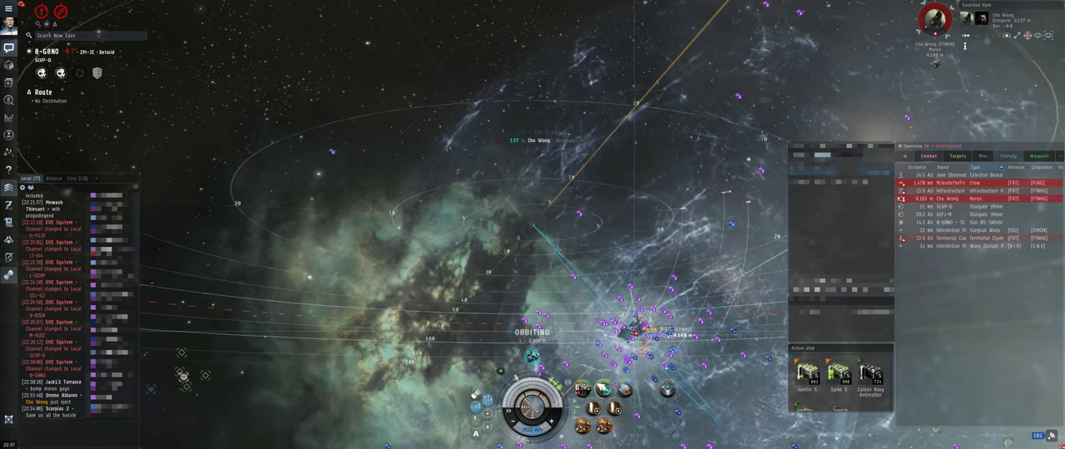
mouse_move(763, 137)
left_mouse_down()
mouse_move(675, 218)
mouse_move(735, 228)
left_mouse_up()
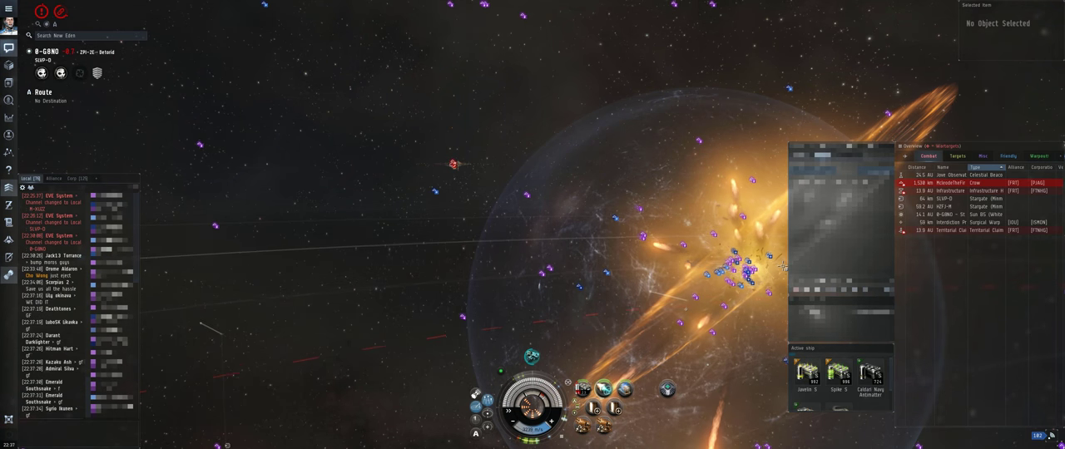
left_click(488, 401)
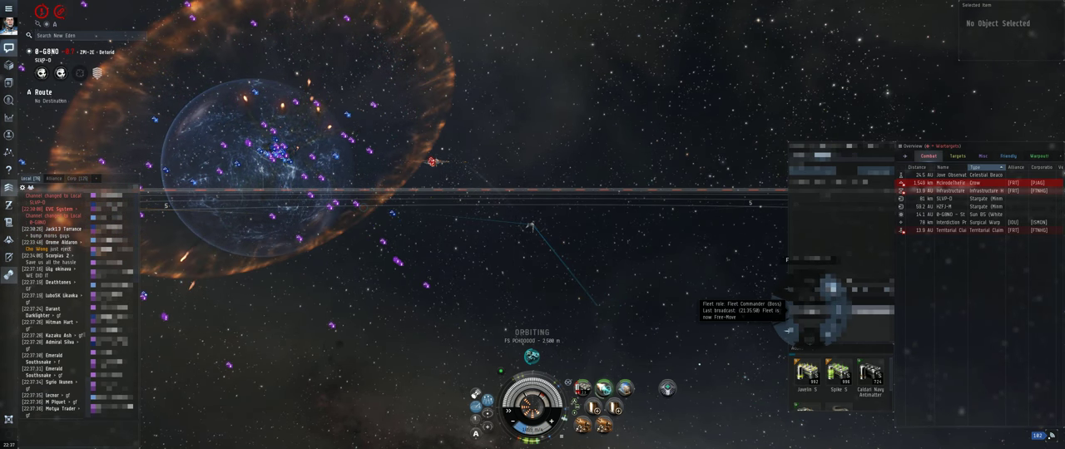
Review the 150mm Railgun II details, then close them.
right_click(583, 388)
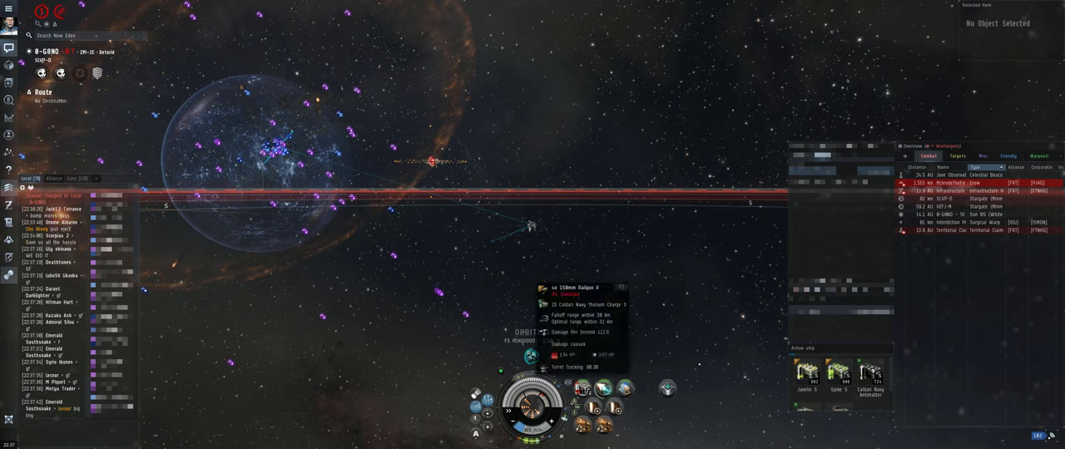
left_click(565, 250)
left_click(449, 77)
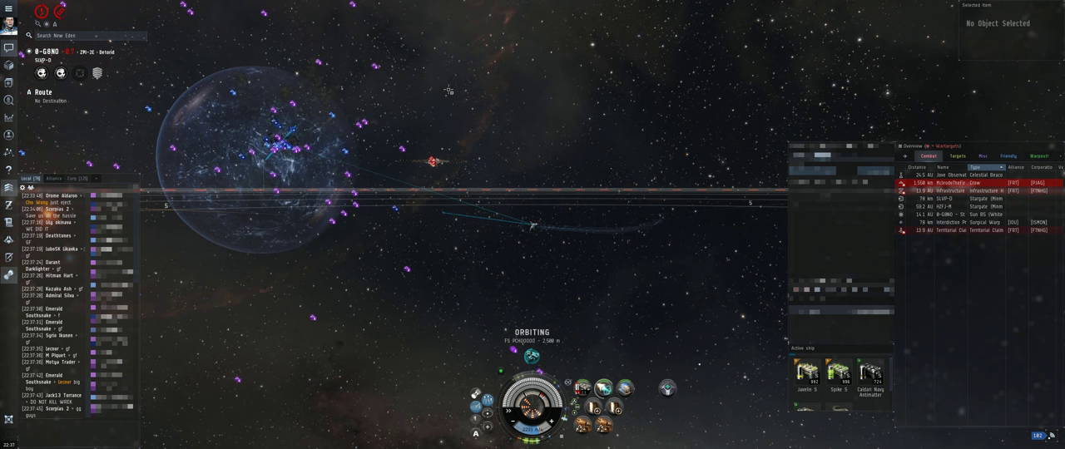
Reload the railguns with fresh charges and centre the view on the warp bubble.
right_click(585, 388)
left_click(612, 370)
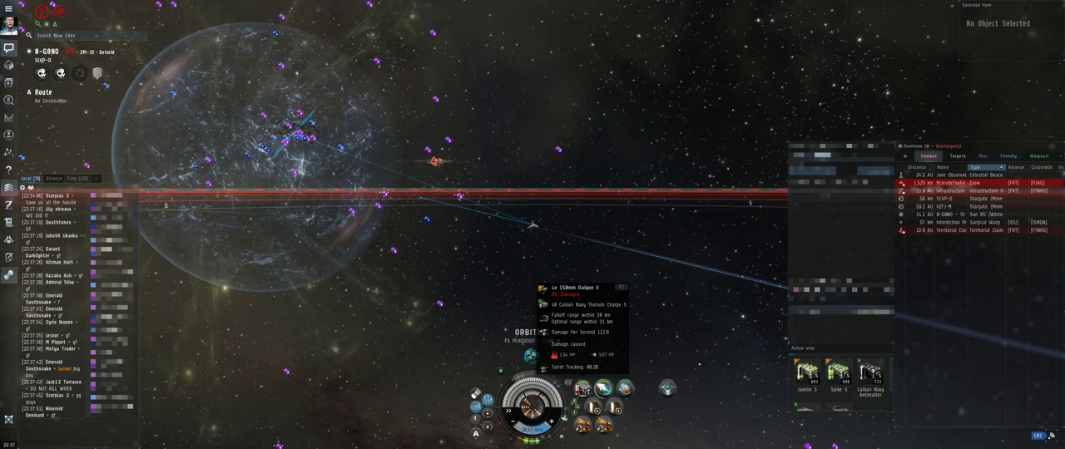
right_click(585, 388)
left_click_drag(610, 439, 480, 235)
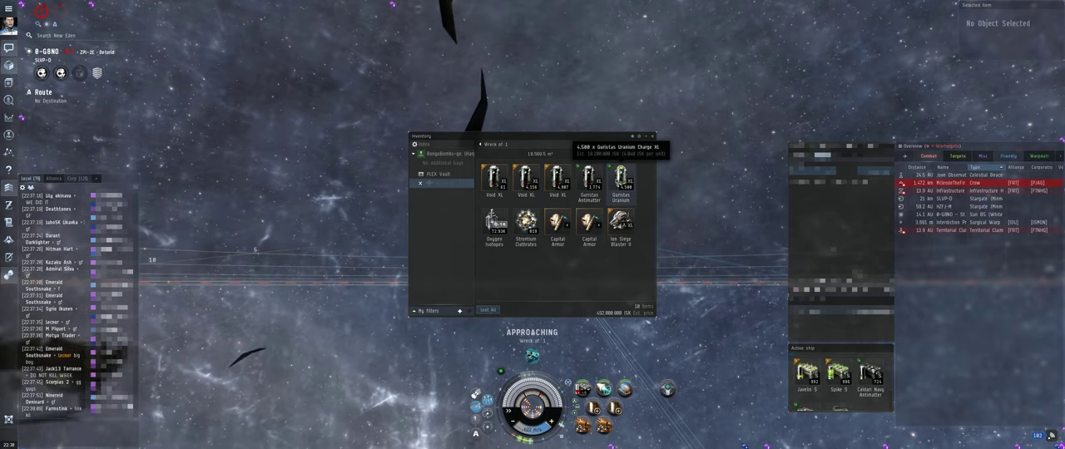
Move the Guristas Uranium stack from the wreck into the ship's cargo.
left_click_drag(620, 176, 450, 156)
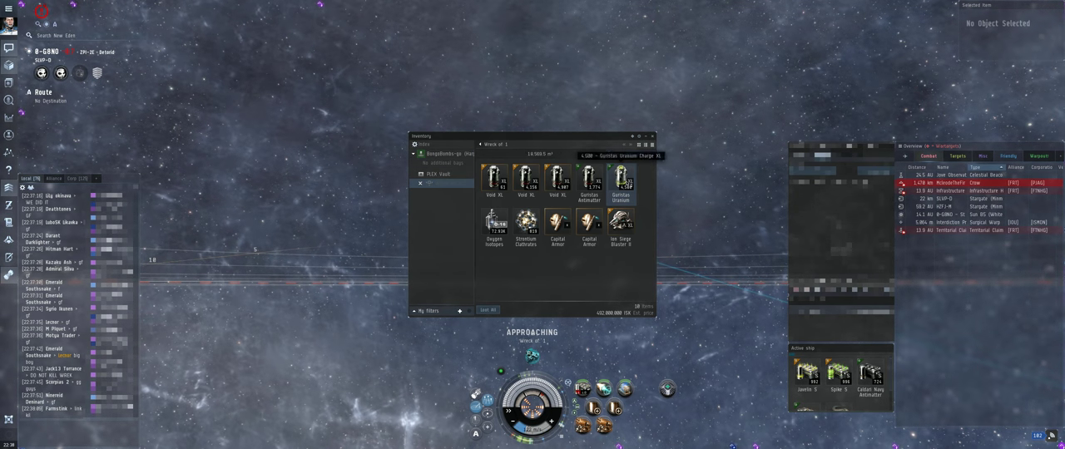
left_click(720, 219)
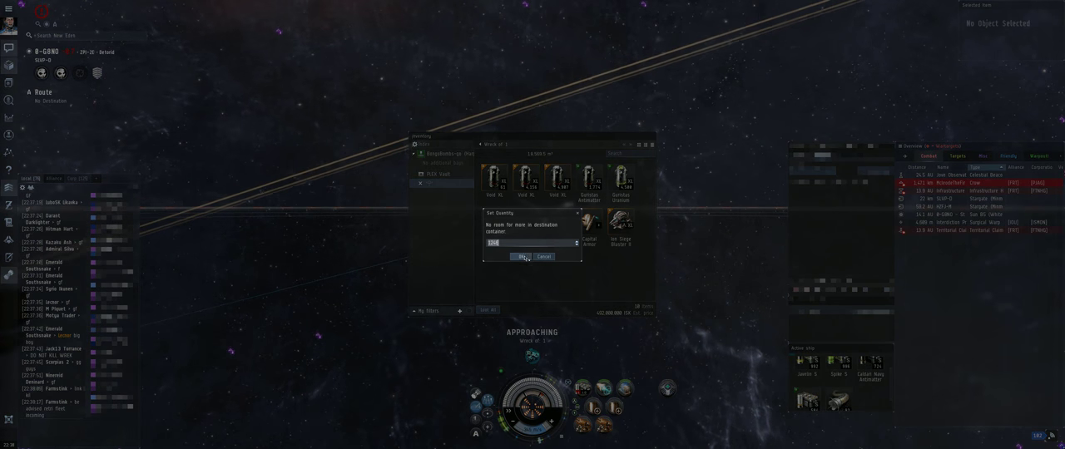
left_click(524, 257)
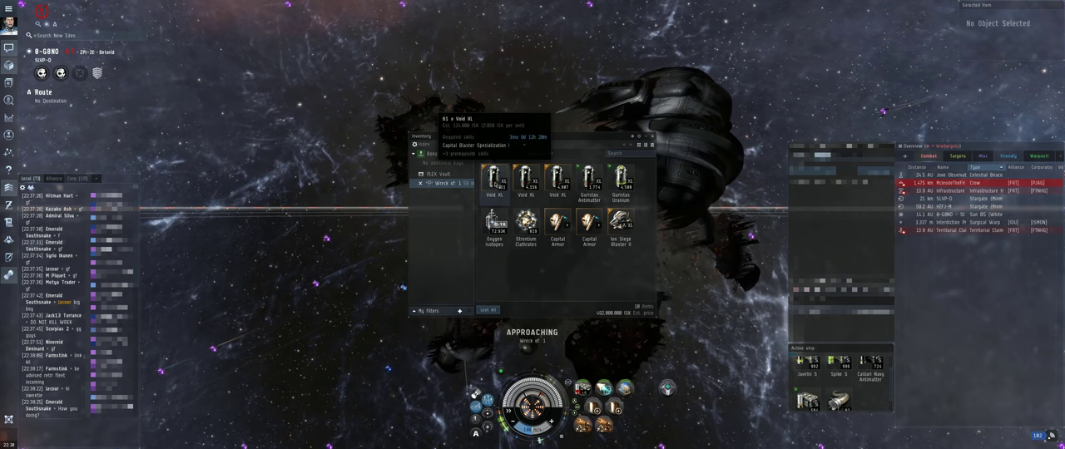
Move the whole Void XL stack into the ship's cargo and close the wreck.
left_click_drag(494, 176, 874, 404)
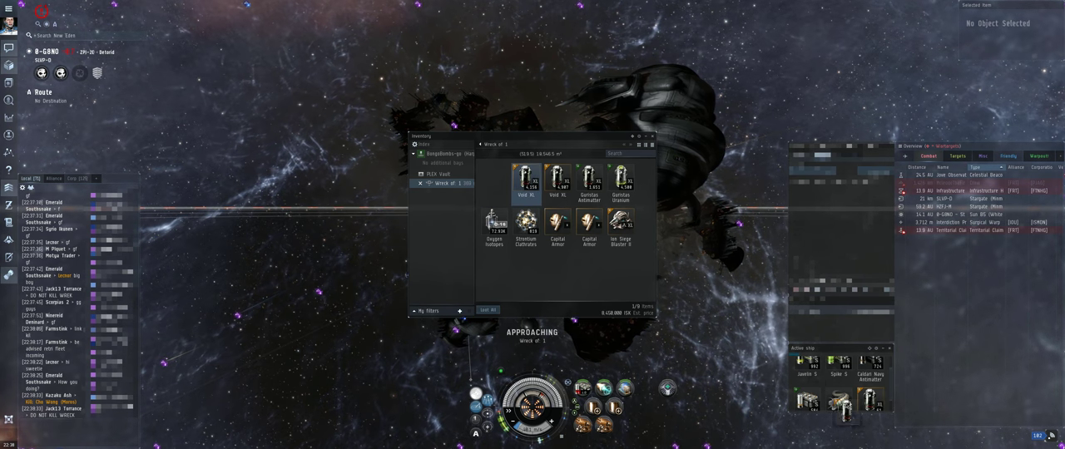
left_click_drag(874, 407, 870, 404)
left_click(522, 257)
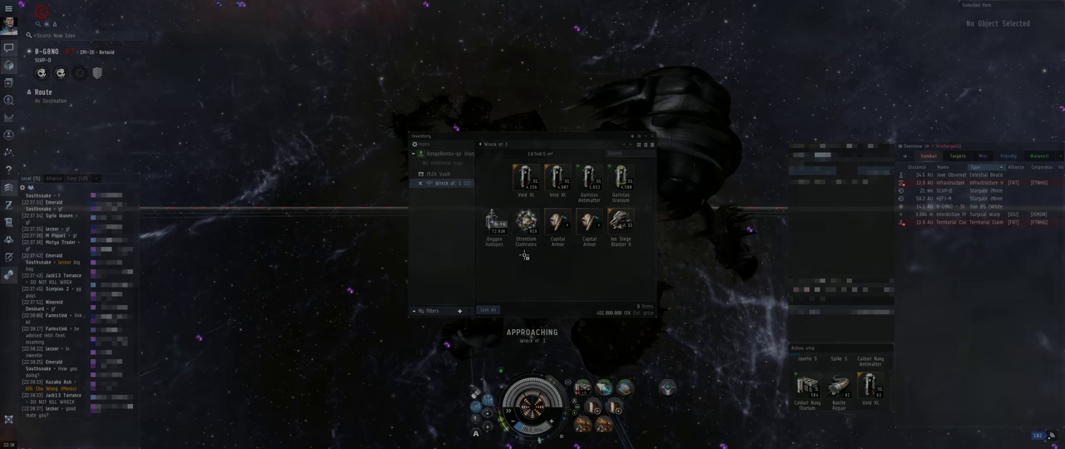
left_click(650, 135)
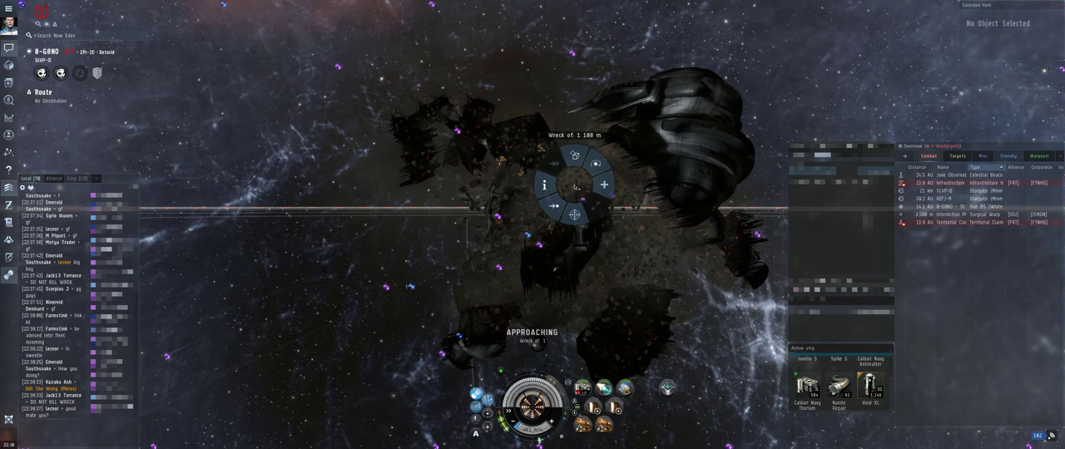